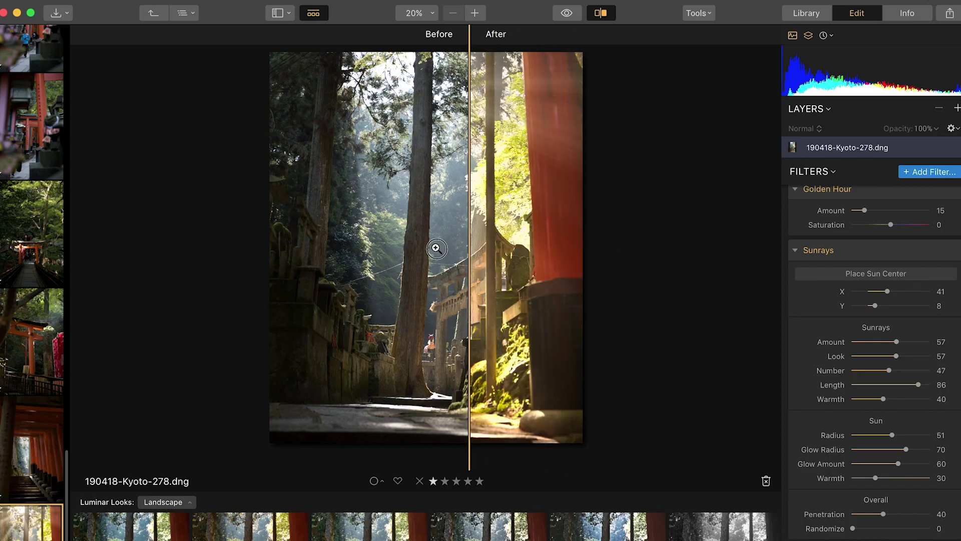
Step: Compare the edited torii photo with the original using the before/after divider
left_click_drag(470, 229, 281, 227)
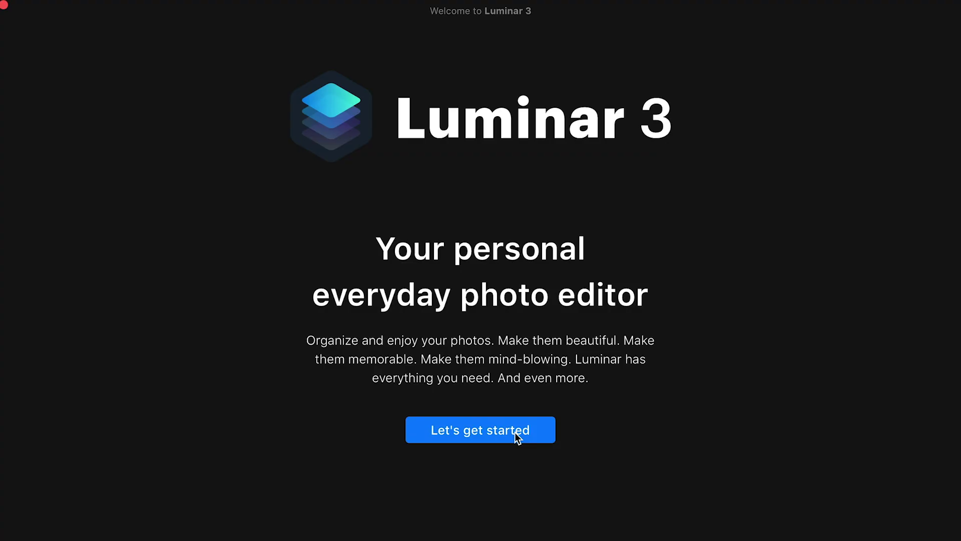
Step: Start the welcome tour and page through Library, Looks, Tools, Workspaces and Export to page 9 of 9
left_click(516, 437)
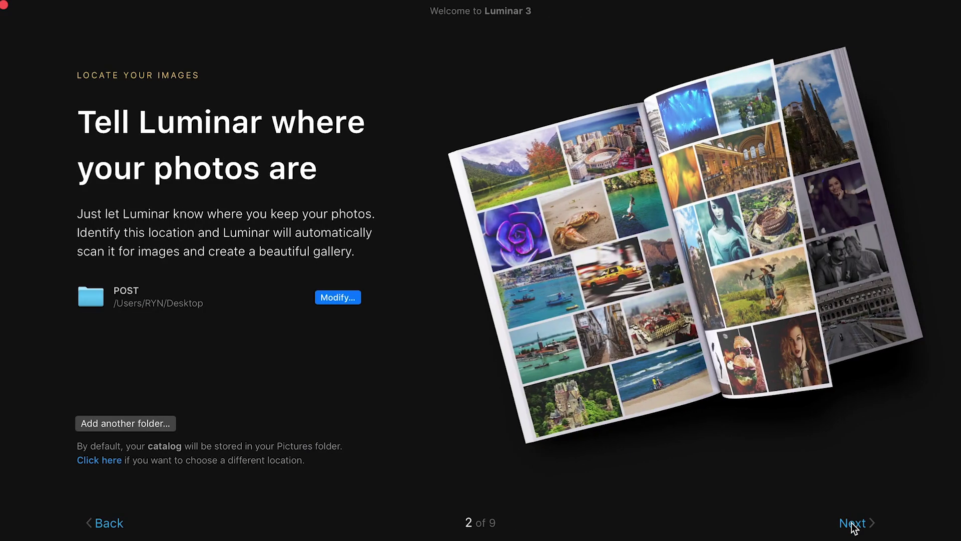
left_click(852, 526)
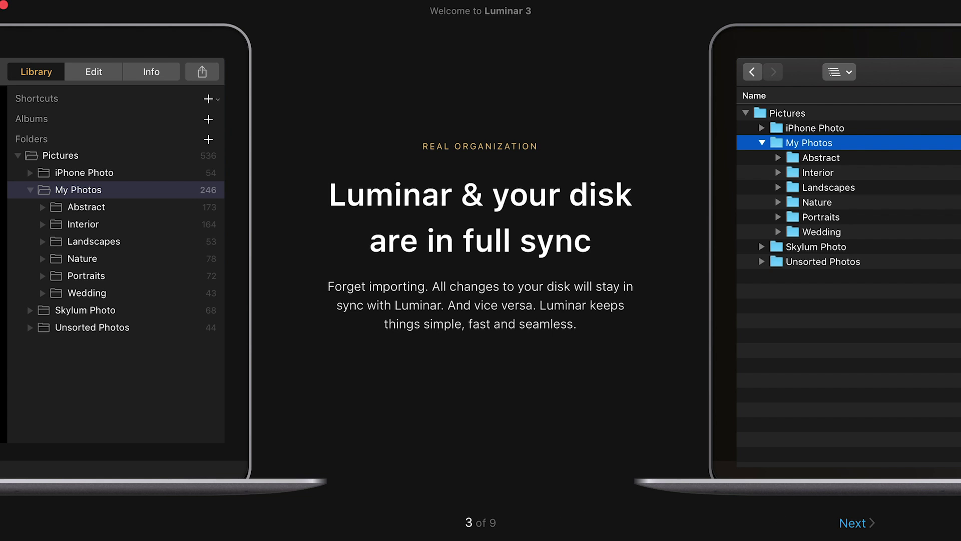
left_click(861, 527)
left_click(861, 527)
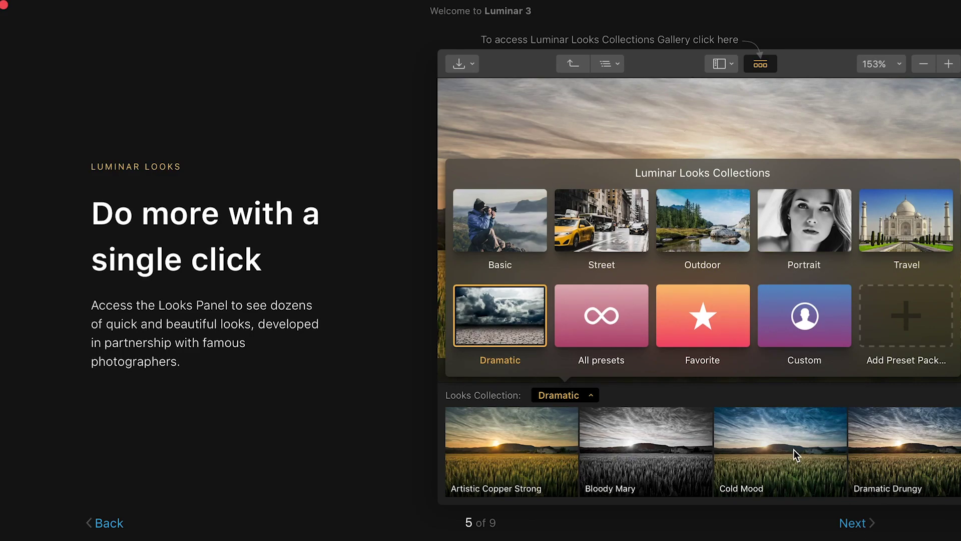
left_click(859, 527)
left_click(862, 527)
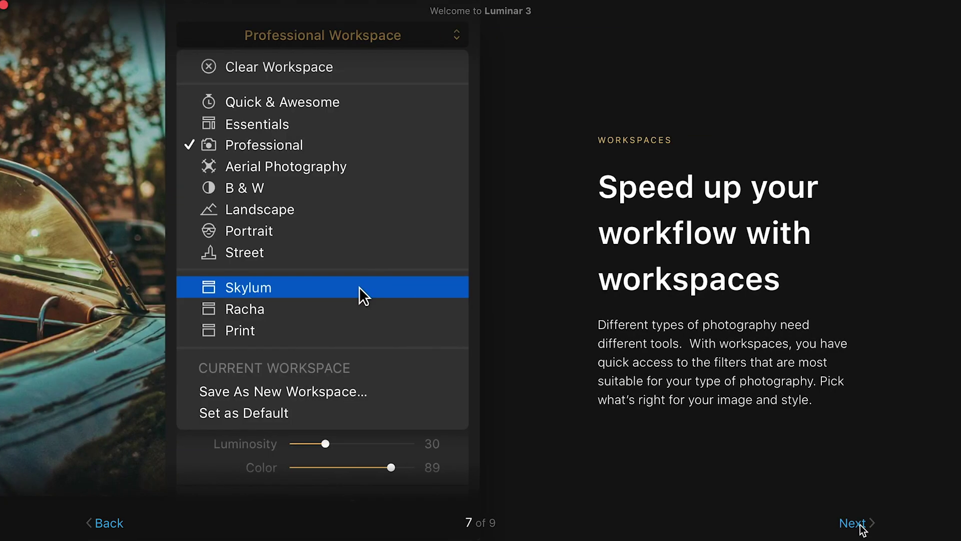
left_click(861, 526)
left_click(861, 527)
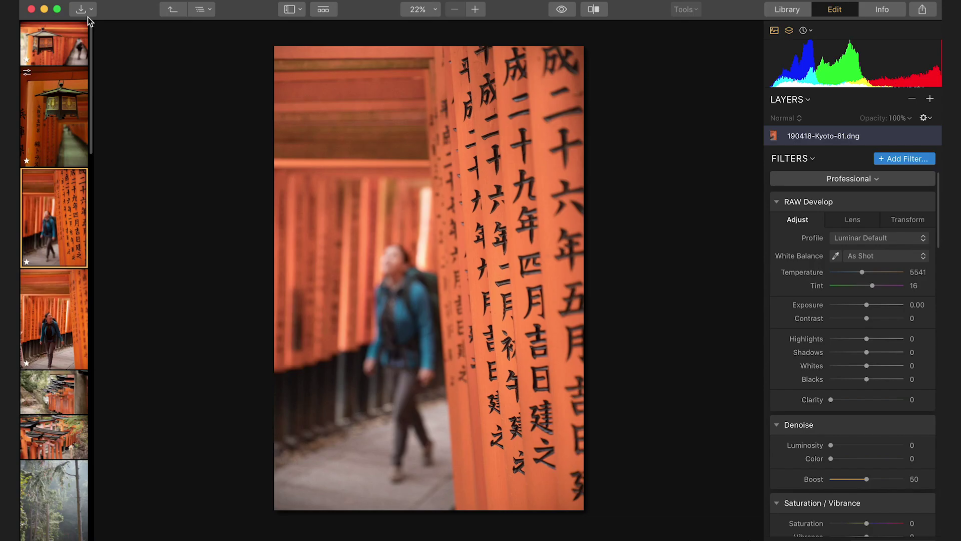
Step: Open the Import menu from the Edit view toolbar
left_click(84, 11)
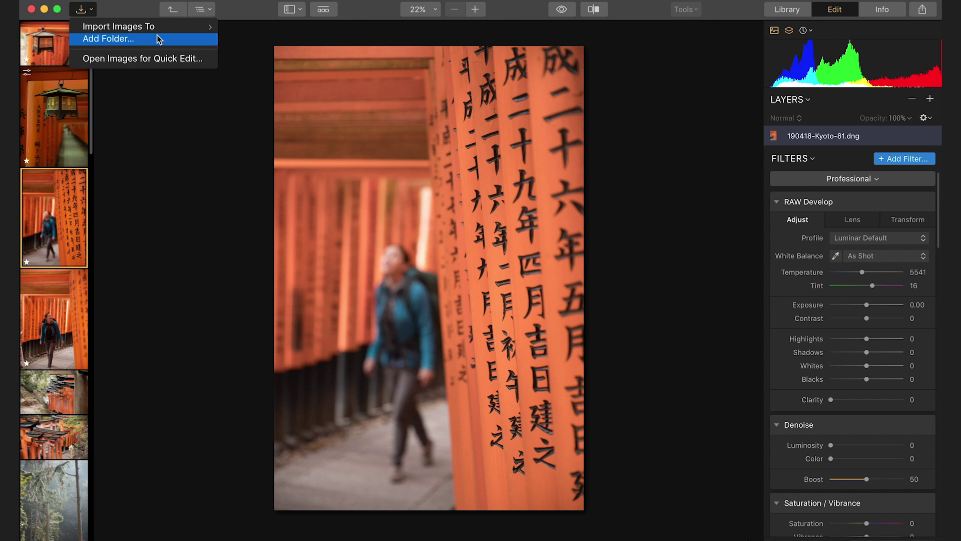
Step: Use Import > Add Folder... to add the 190418-Kyoto folder to the library
left_click(105, 40)
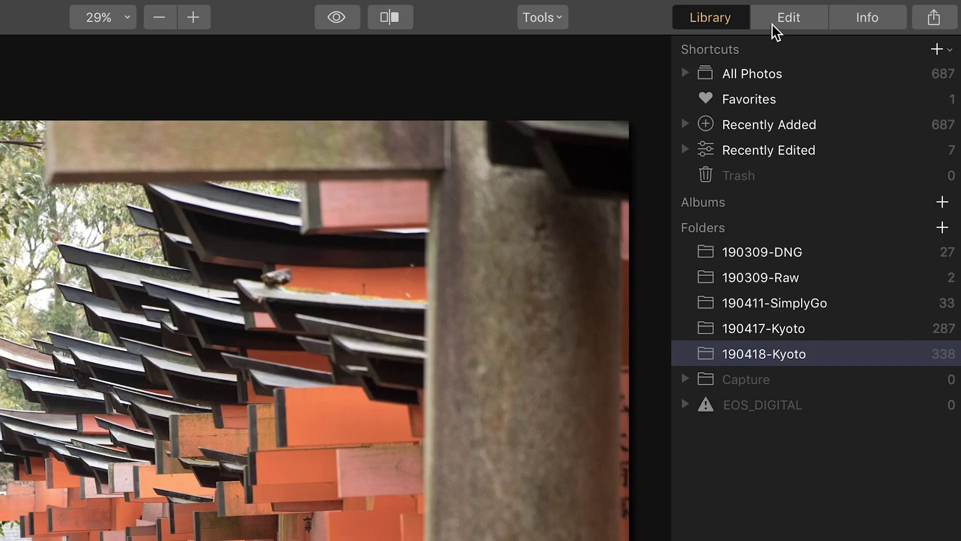
Step: Edit the selected torii photo in the Professional workspace
left_click(826, 12)
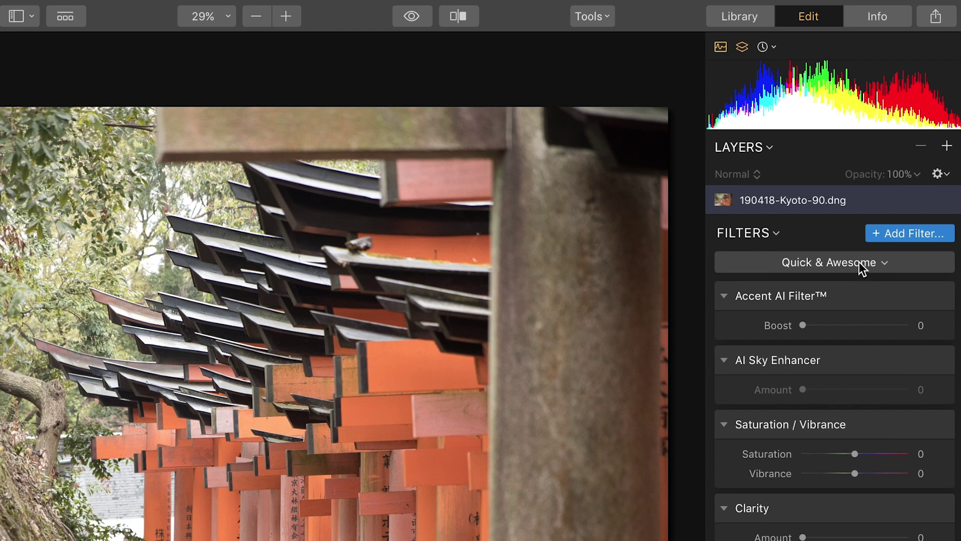
left_click(861, 265)
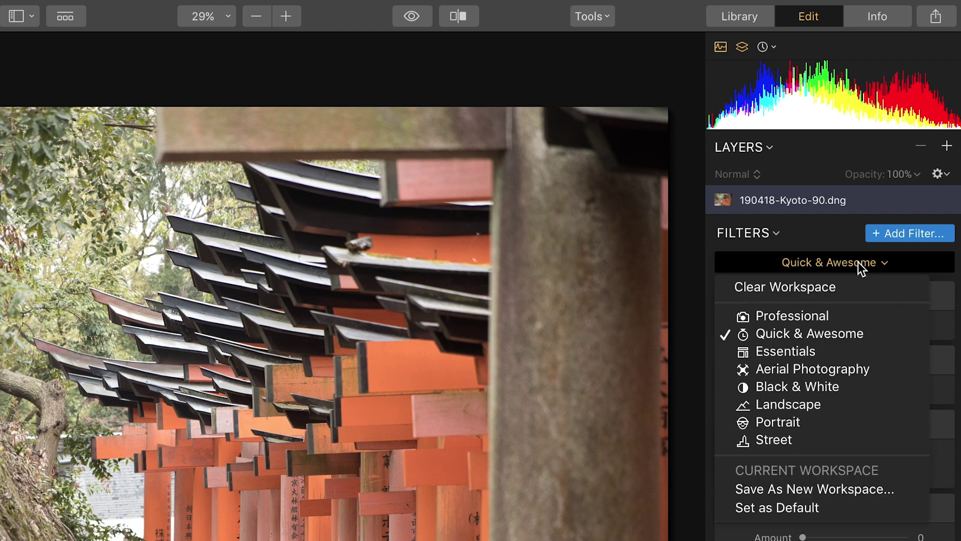
left_click(786, 320)
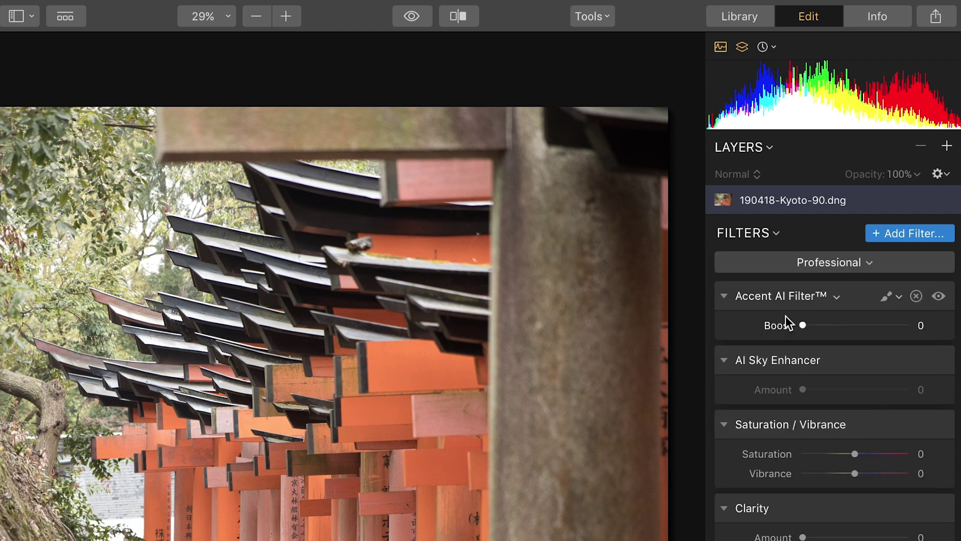
left_click(840, 263)
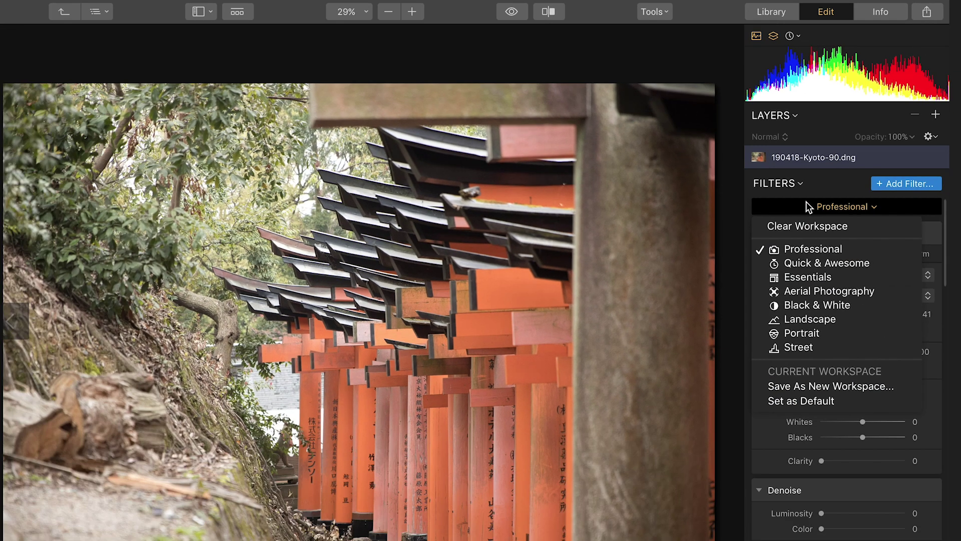
left_click(887, 233)
Step: Open the Add Filter catalog and scroll through the available filters
left_click(886, 233)
scroll(680, 235, "down", 5)
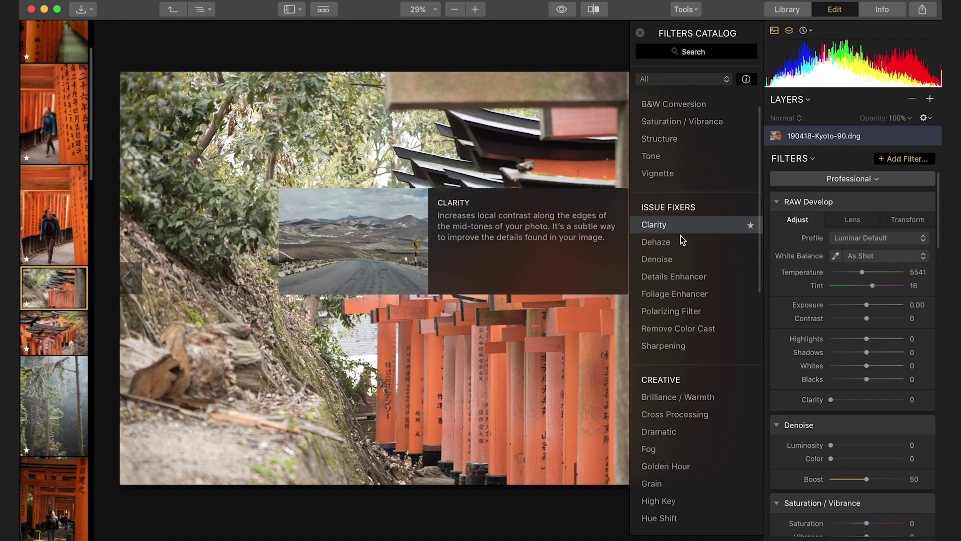
scroll(681, 236, "down", 4)
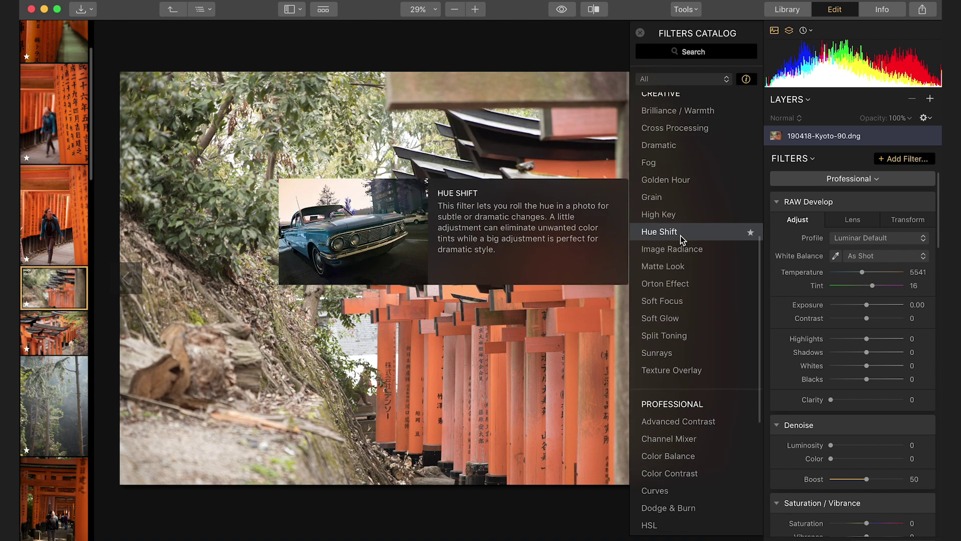
scroll(681, 235, "down", 1)
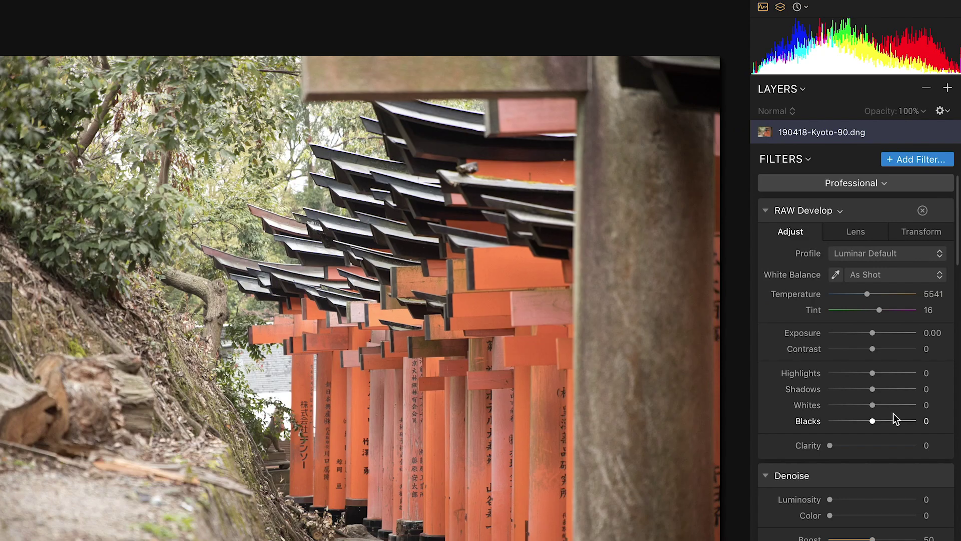
scroll(825, 314, "down", 3)
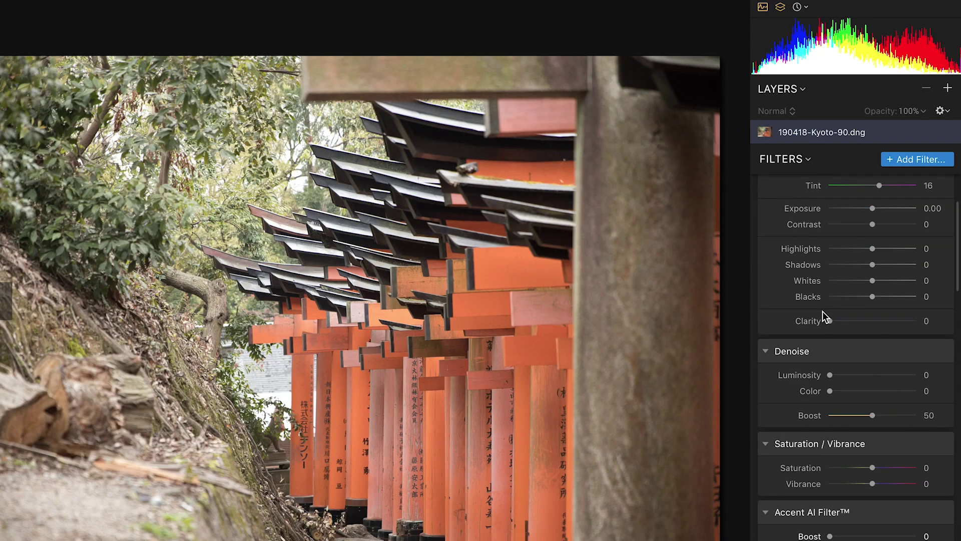
scroll(824, 313, "down", 4)
scroll(822, 314, "up", 6)
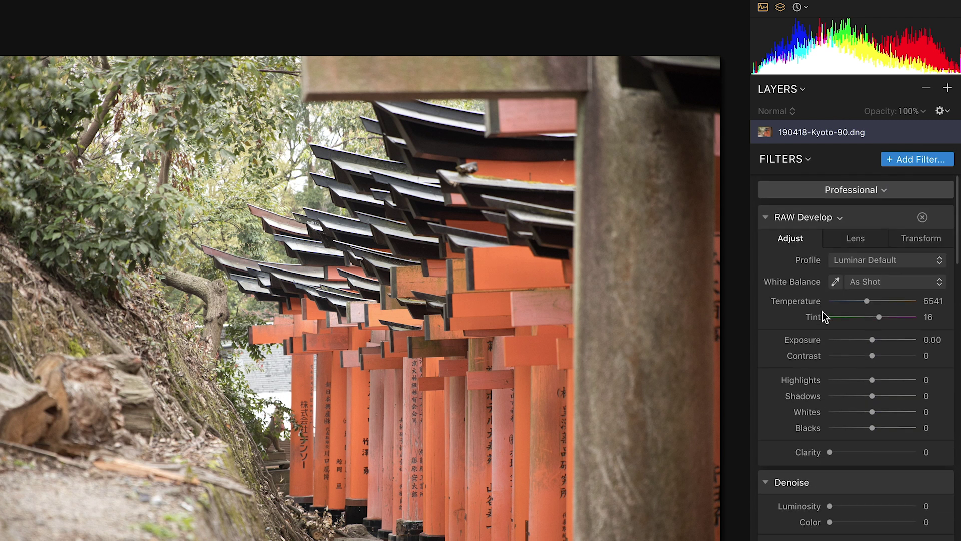
scroll(822, 311, "down", 4)
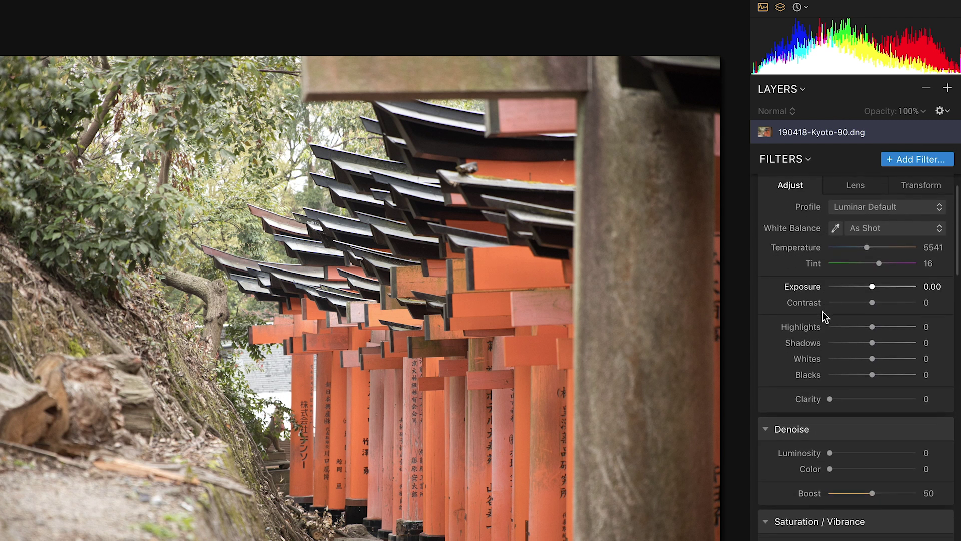
scroll(822, 311, "up", 4)
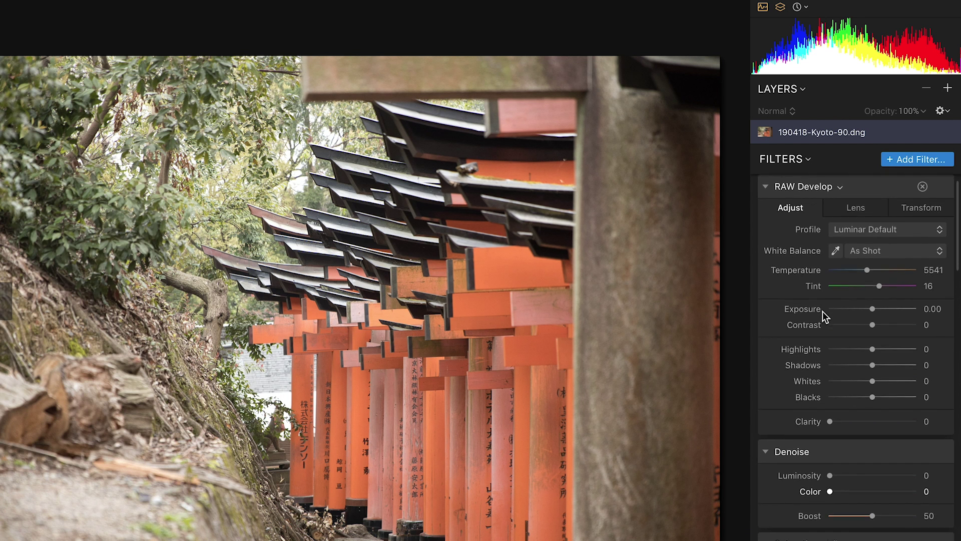
scroll(822, 312, "down", 5)
scroll(822, 311, "down", 4)
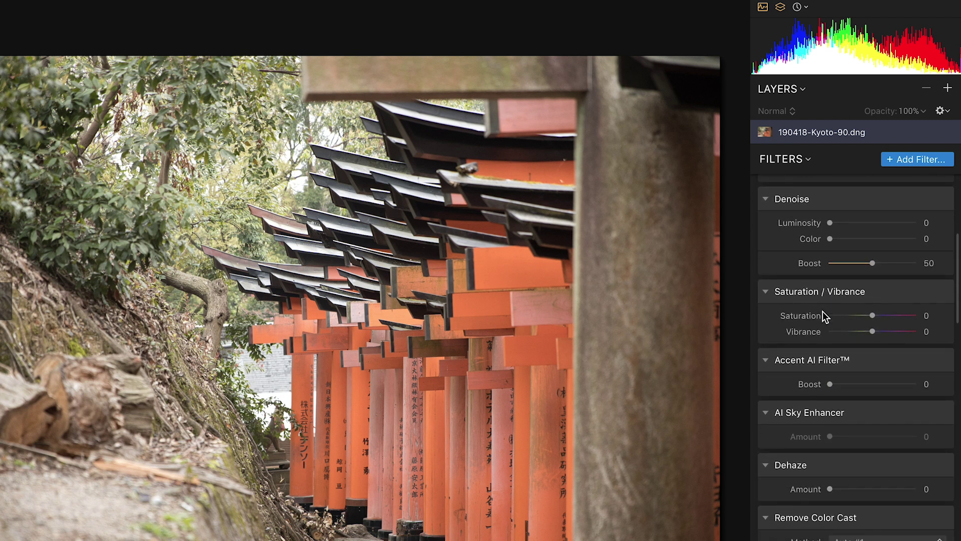
scroll(822, 312, "down", 10)
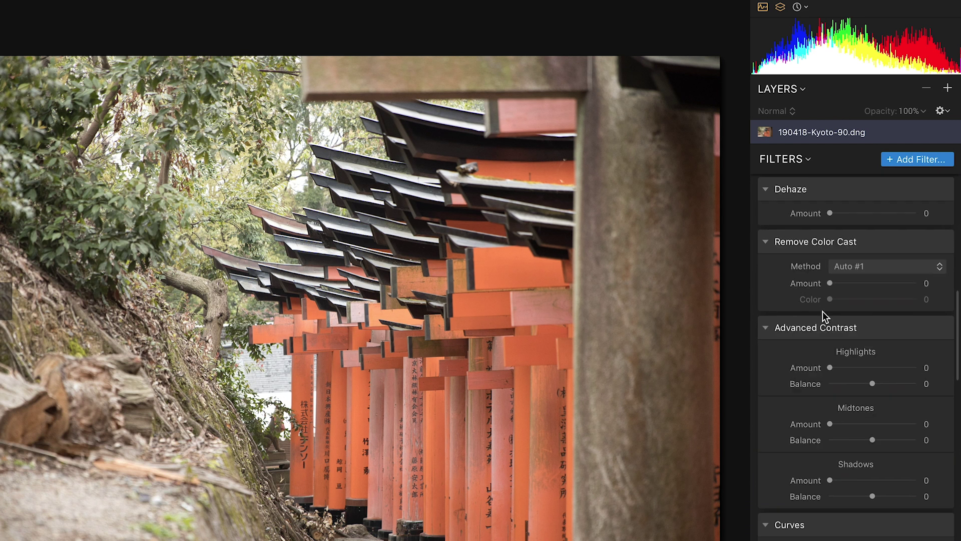
scroll(825, 317, "down", 4)
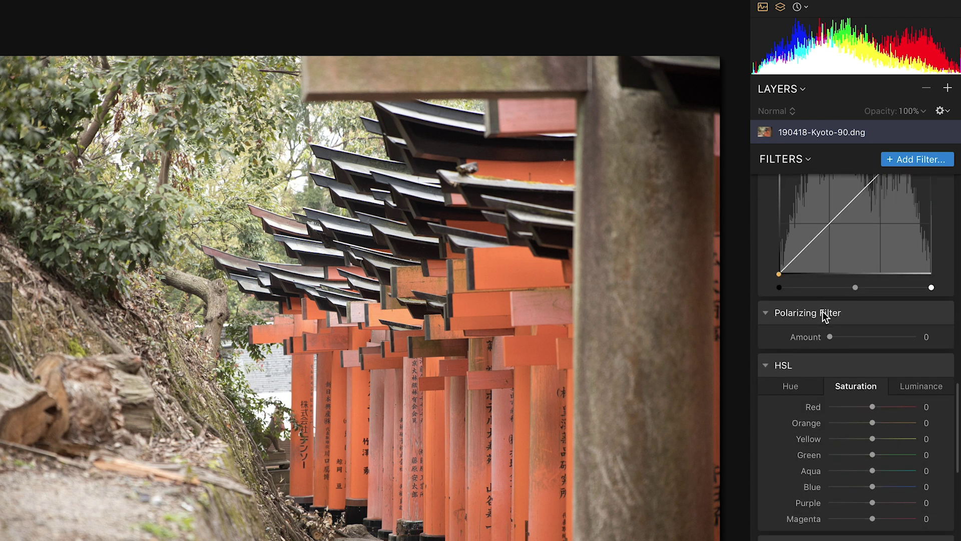
scroll(824, 316, "down", 7)
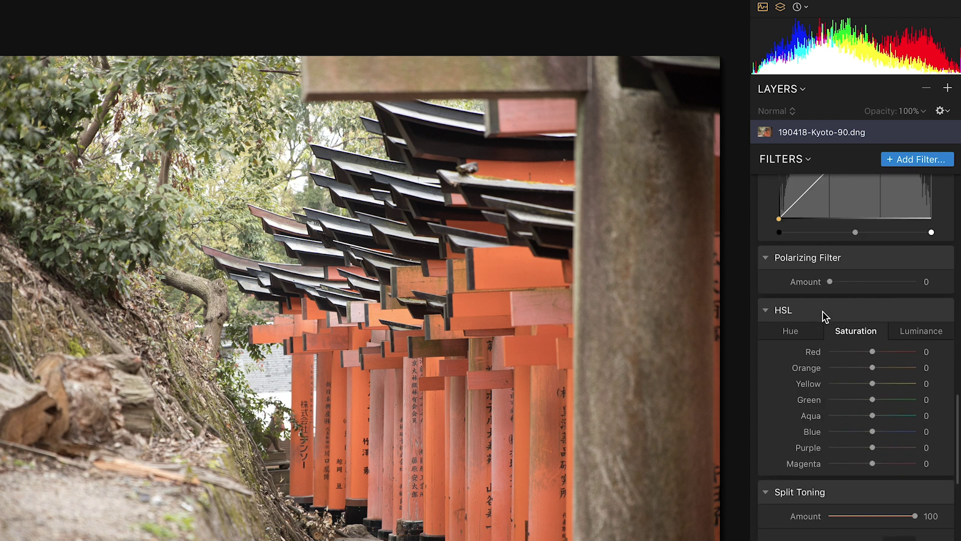
scroll(822, 311, "up", 15)
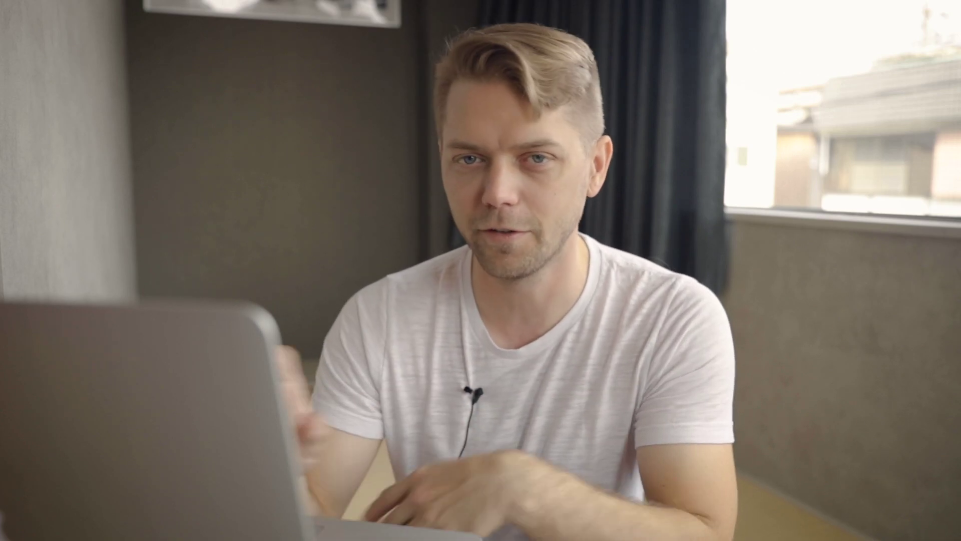
Step: Open the Filters Catalog, searching 'sunr' to list Golden Hour and Sunrays
left_click(894, 159)
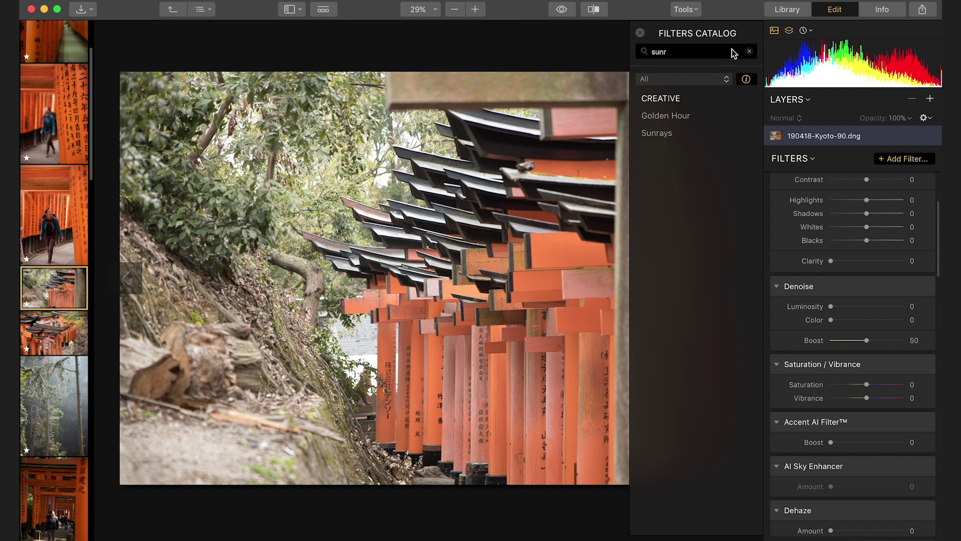
Step: Search 'fol', add a Foliage Enhancer filter and set its Amount to 56
left_click(747, 52)
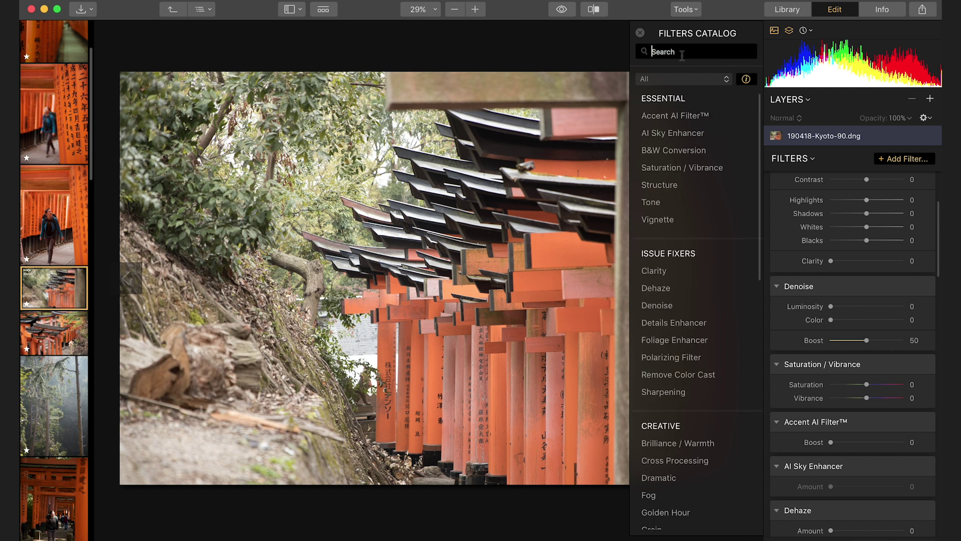
type("fol")
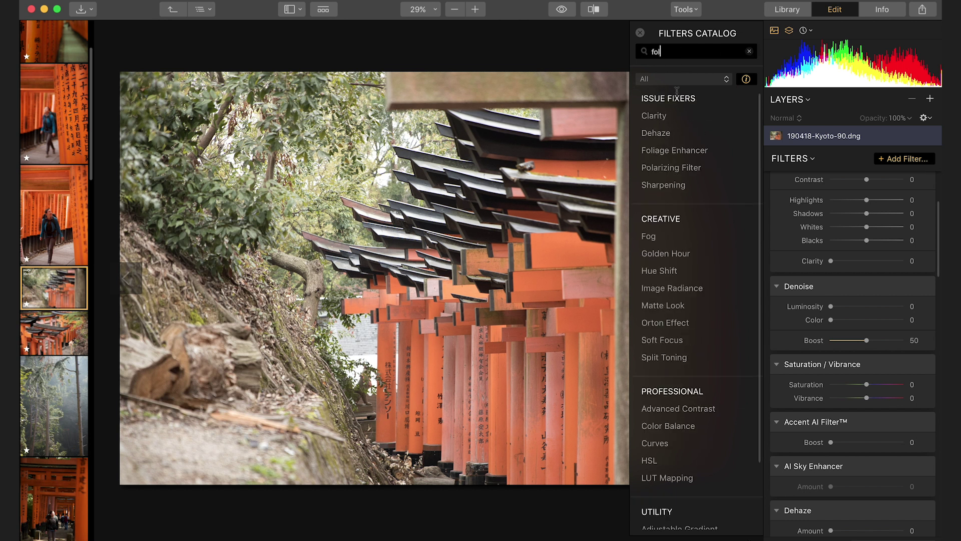
mouse_move(658, 118)
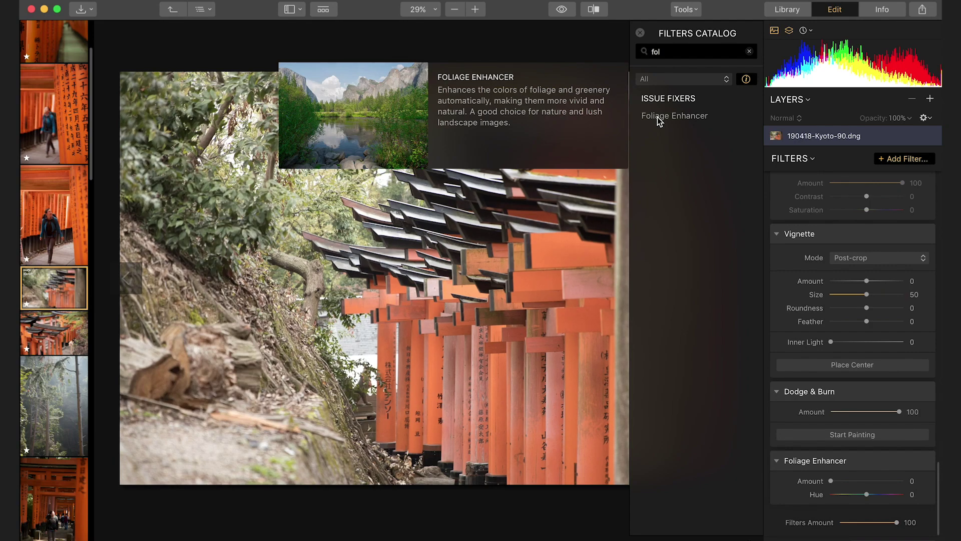
left_click(665, 114)
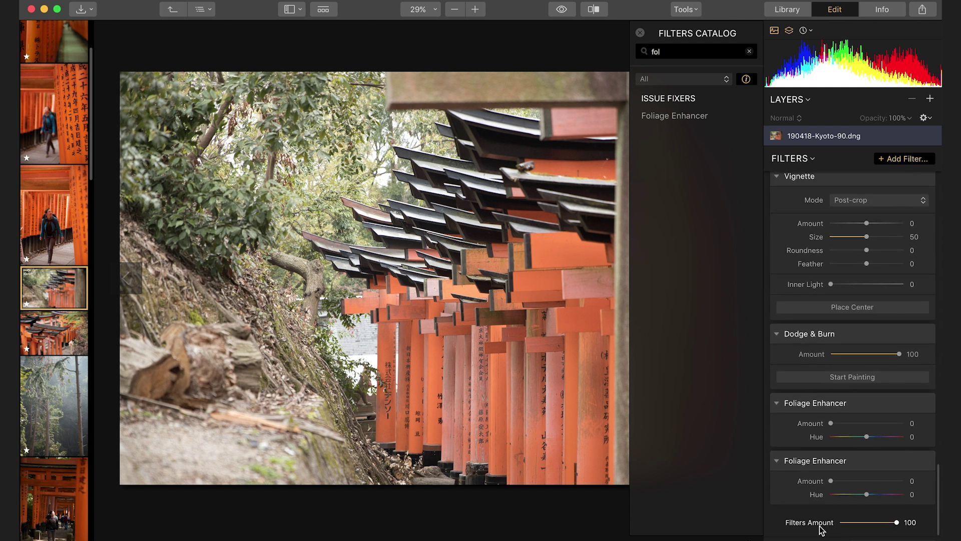
left_click_drag(831, 481, 877, 486)
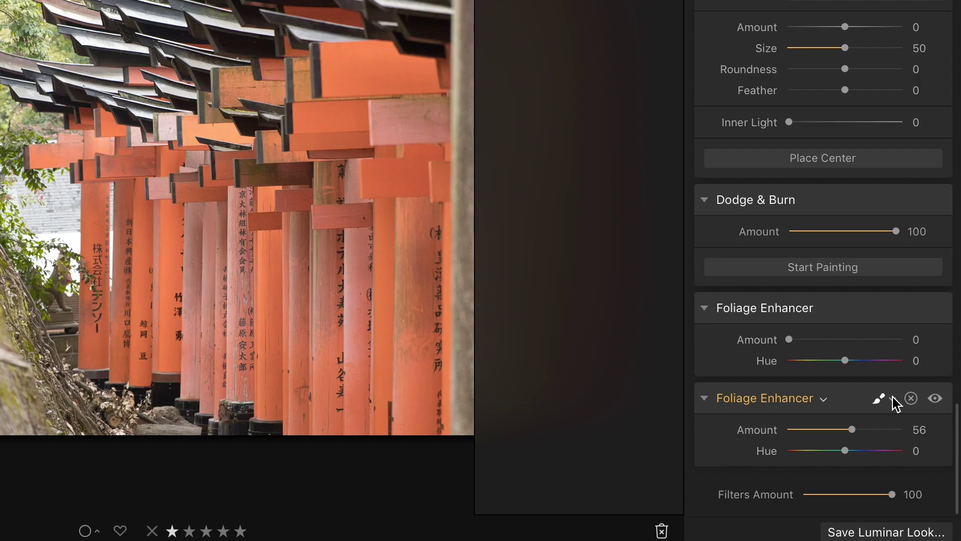
left_click(894, 400)
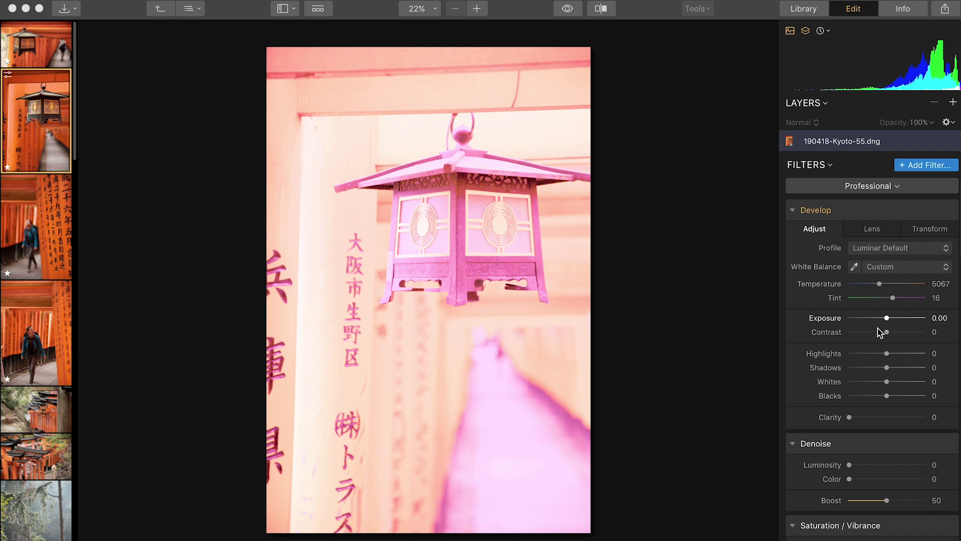
Step: Darken the lantern photo's Exposure to -2.94
left_click_drag(887, 318, 864, 323)
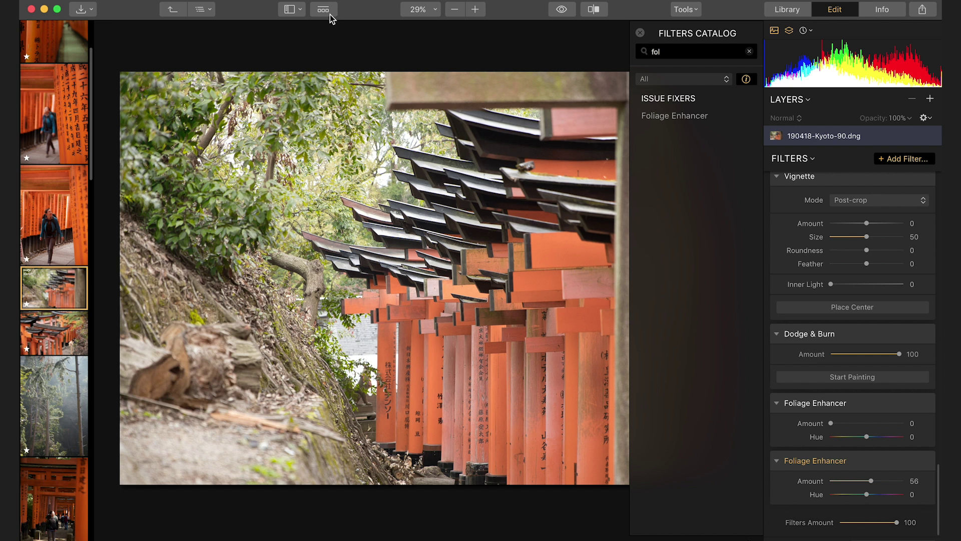
Step: Show the Luminar Looks presets strip
left_click(323, 10)
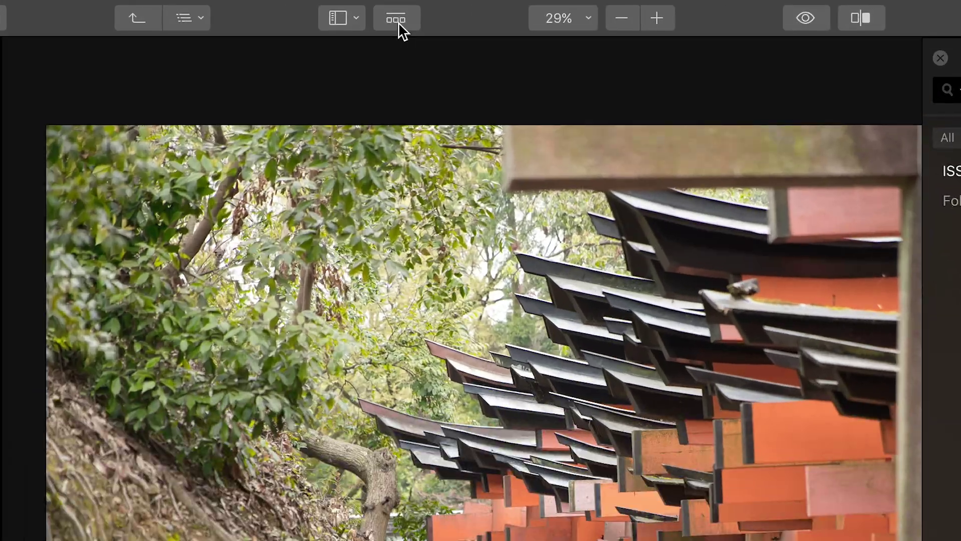
Step: Switch Looks to the Landscape collection, apply Autumn Colors, then try Deep Sky
left_click(397, 20)
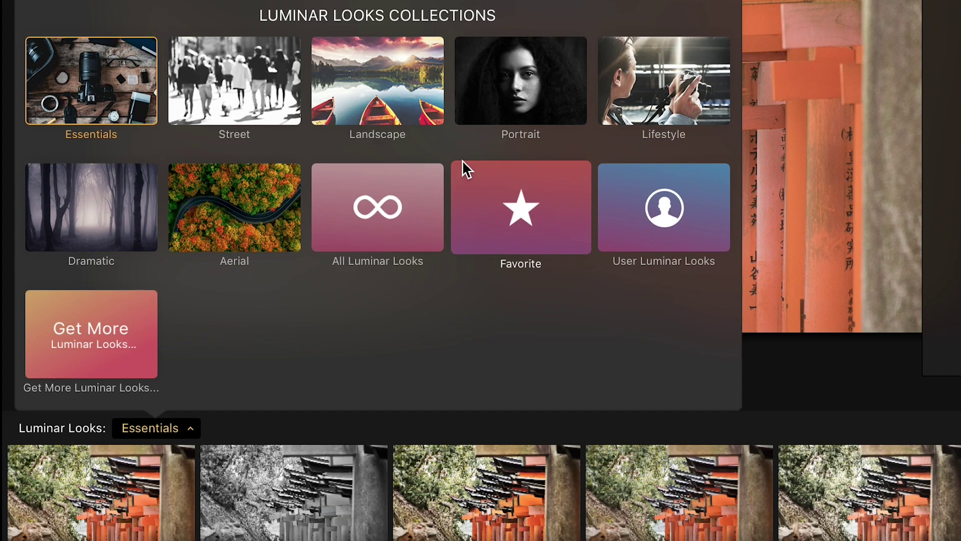
left_click(335, 92)
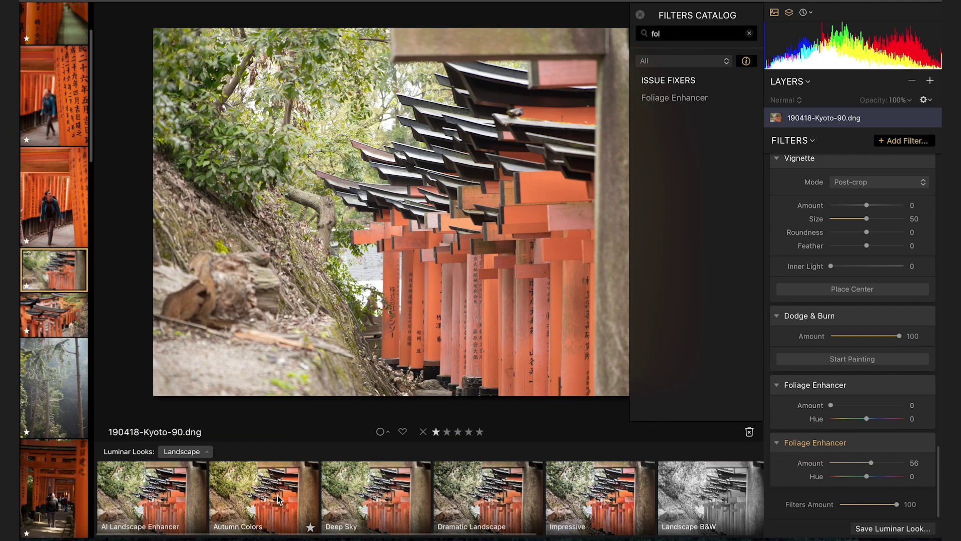
mouse_move(278, 494)
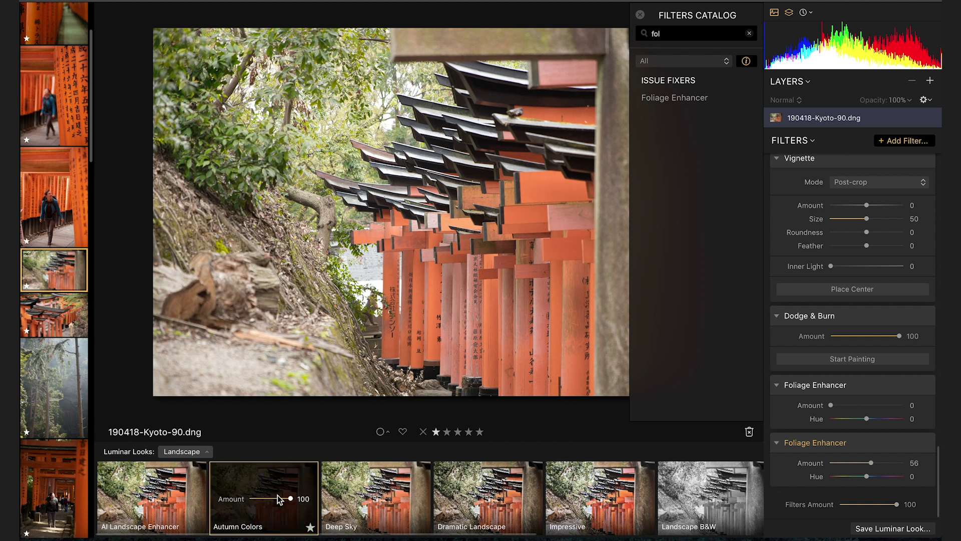
left_click(277, 494)
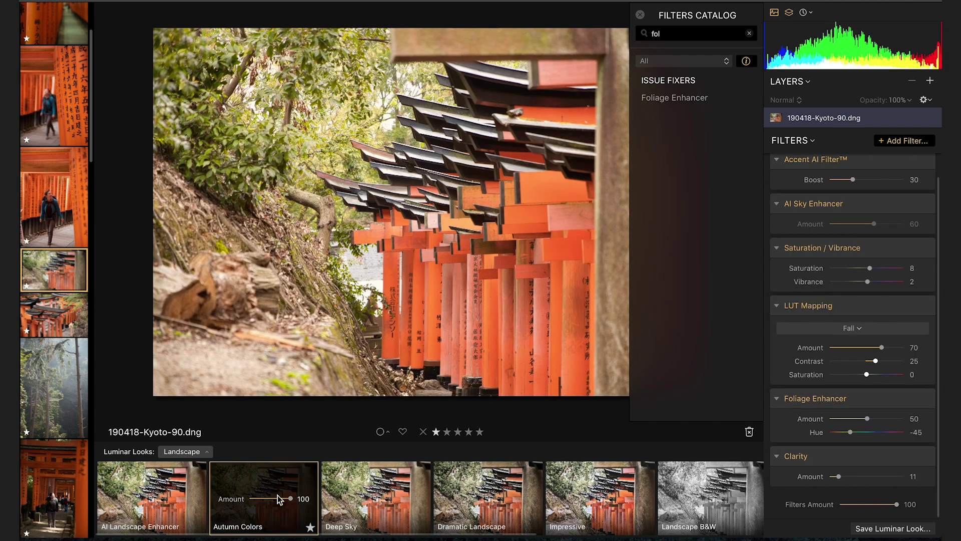
left_click(399, 504)
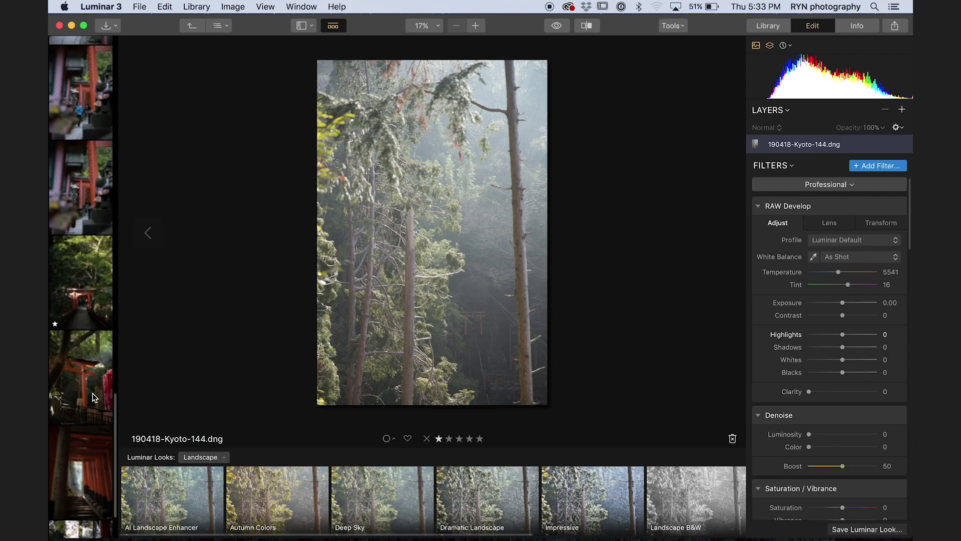
scroll(92, 397, "down", 1)
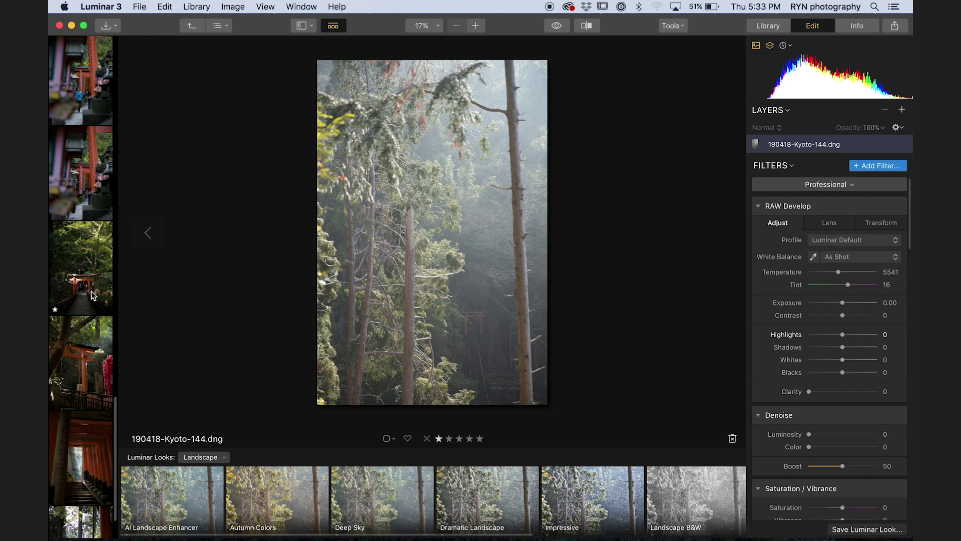
Step: Open forest path photo 190418-Kyoto-278.dng and apply the Autumn Colors look
scroll(92, 295, "down", 3)
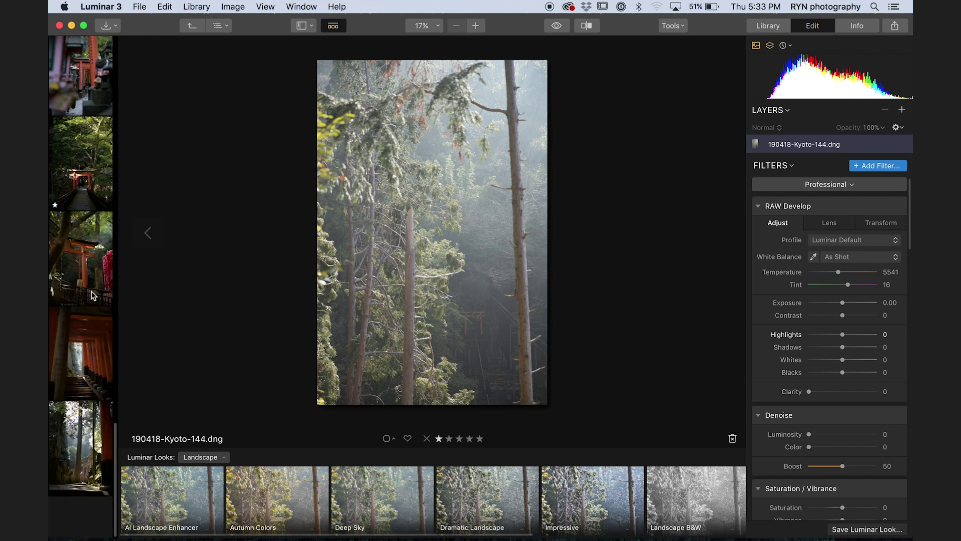
left_click(83, 476)
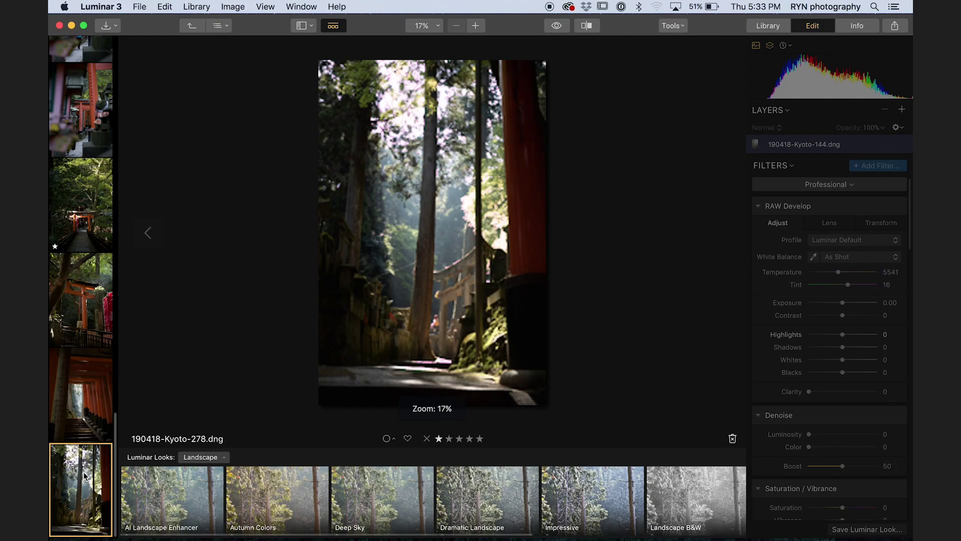
left_click(272, 497)
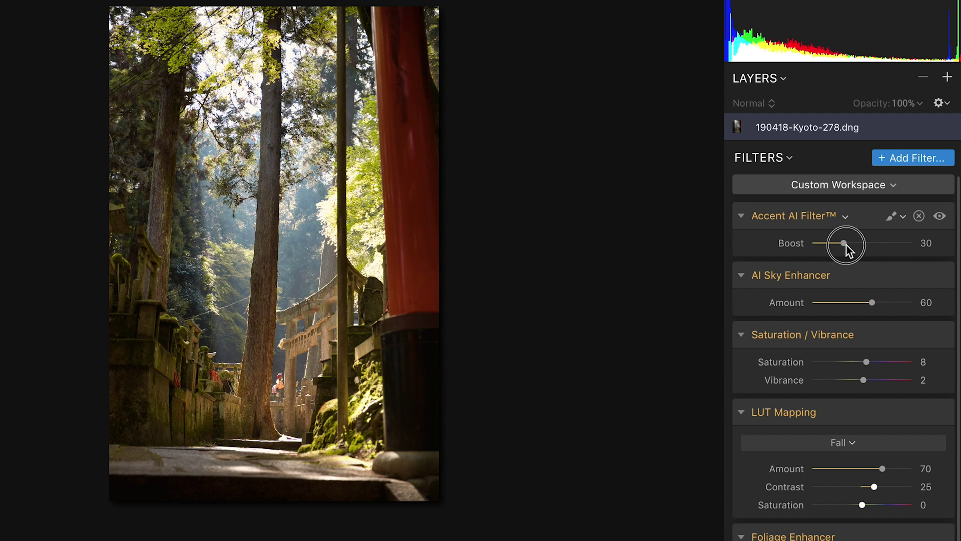
Step: Set Accent AI Boost to 41, AI Sky Enhancer to 21, Saturation to 24 and Vibrance to -12
left_click_drag(846, 246, 856, 245)
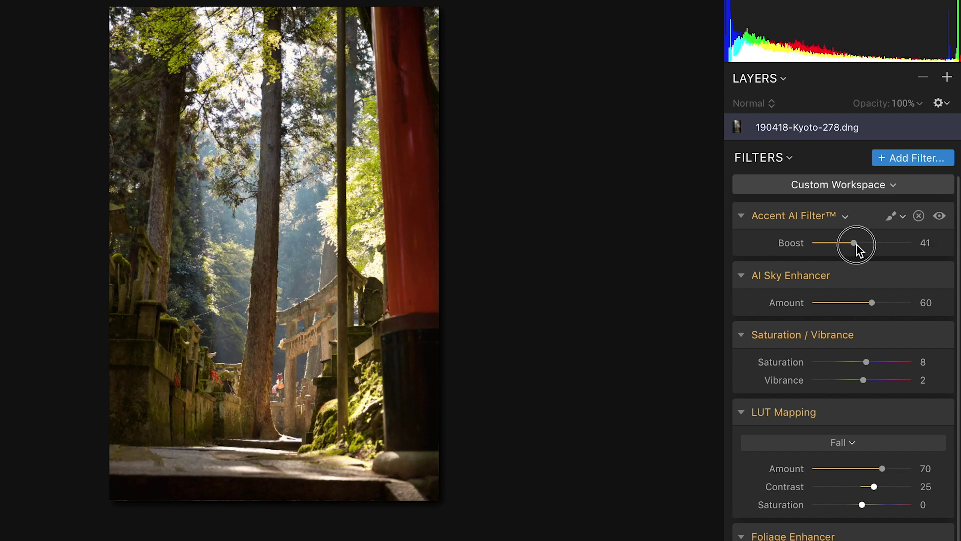
scroll(856, 248, "down", 1)
left_click_drag(869, 291, 796, 299)
scroll(768, 268, "down", 1)
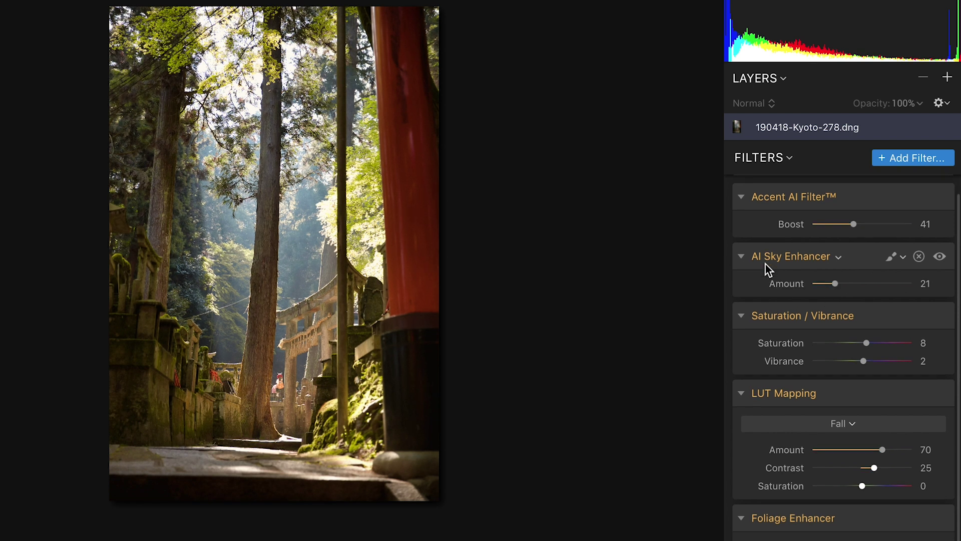
scroll(766, 265, "down", 1)
left_click_drag(867, 330, 856, 348)
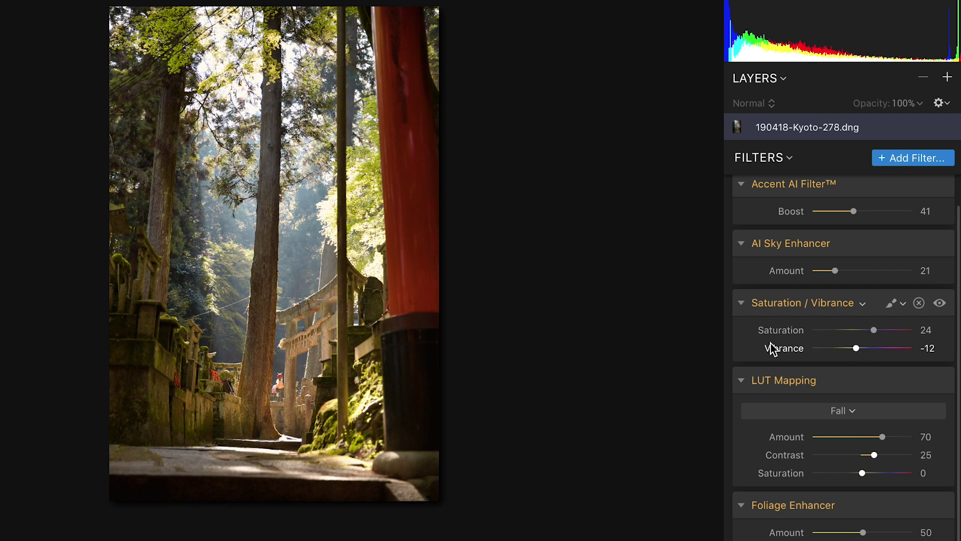
scroll(783, 329, "down", 1)
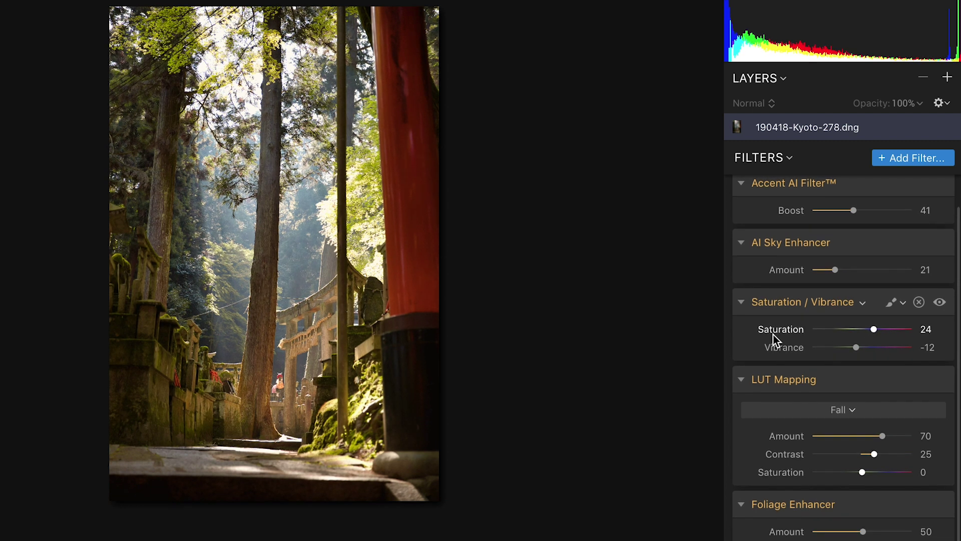
Step: Set Foliage Enhancer to 64 and Clarity to 18, then bring up the Filters Catalog
left_click(863, 531)
left_click_drag(864, 532, 876, 532)
left_click(823, 540)
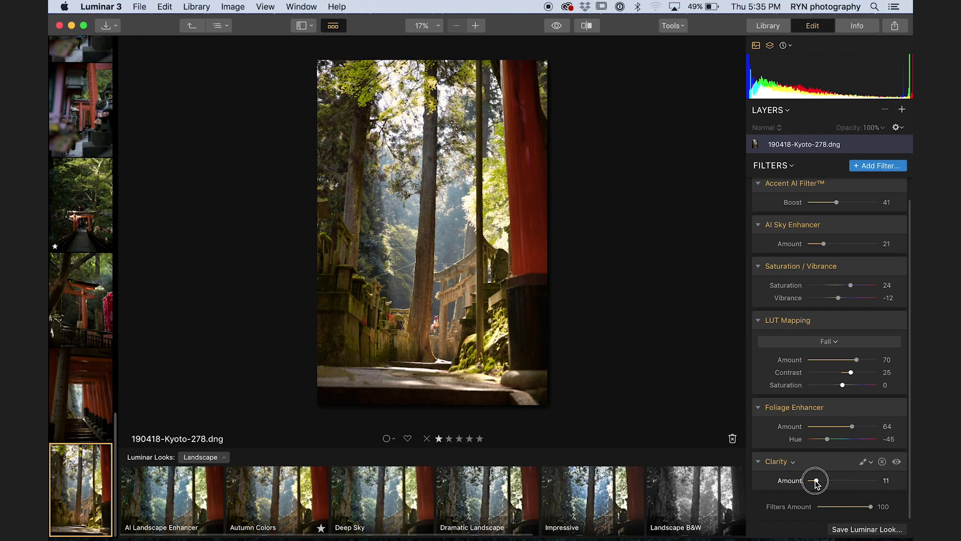
left_click_drag(816, 482, 821, 481)
left_click(859, 167)
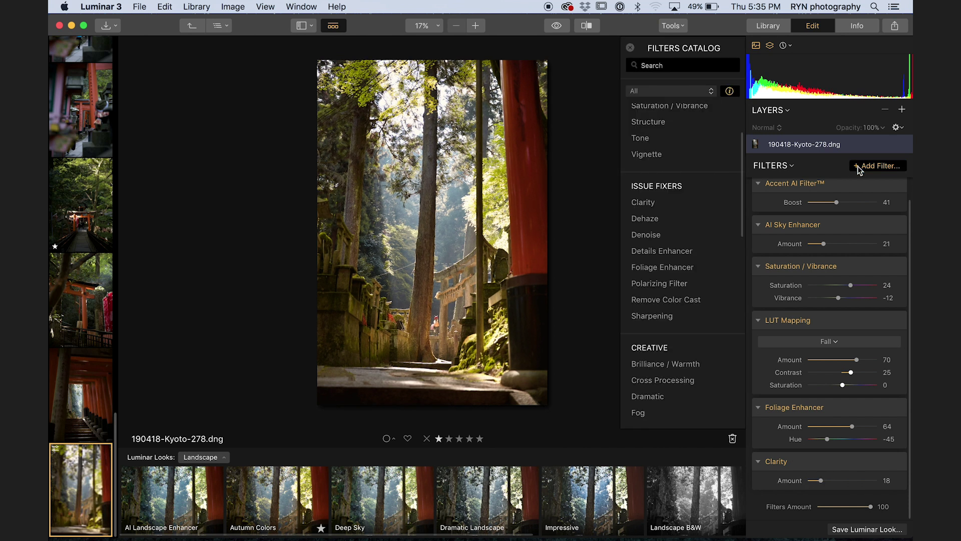
Step: In RAW Develop Adjust, set Temperature 6085, Exposure 0.33, Contrast -19, Highlights -50, Shadows -36, Whites 41, Blacks 23
scroll(683, 175, "up", 3)
mouse_move(684, 176)
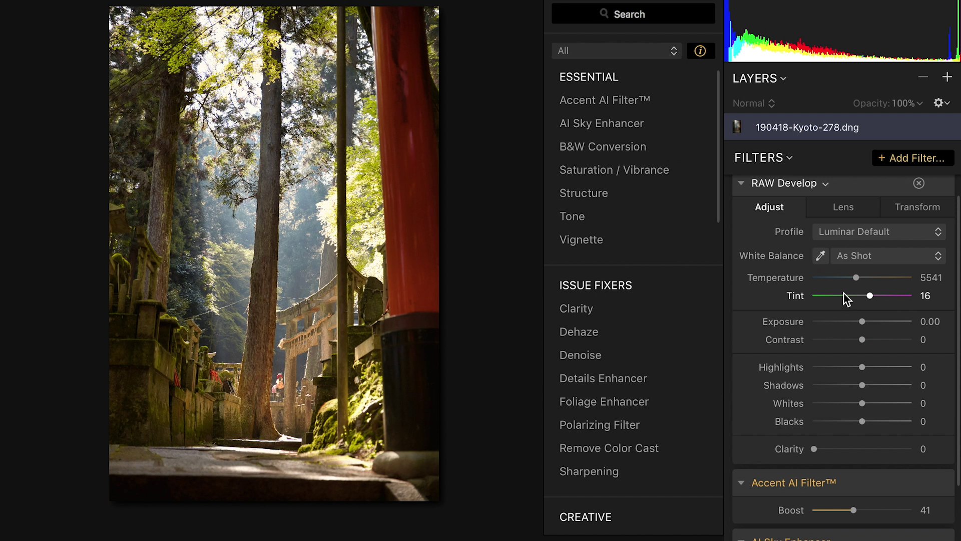
left_click_drag(857, 278, 860, 278)
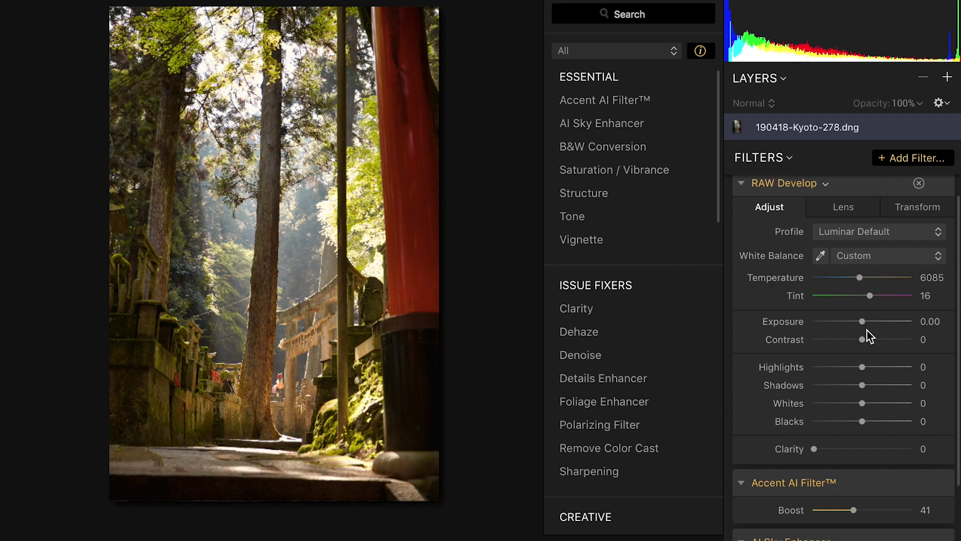
left_click_drag(862, 321, 885, 425)
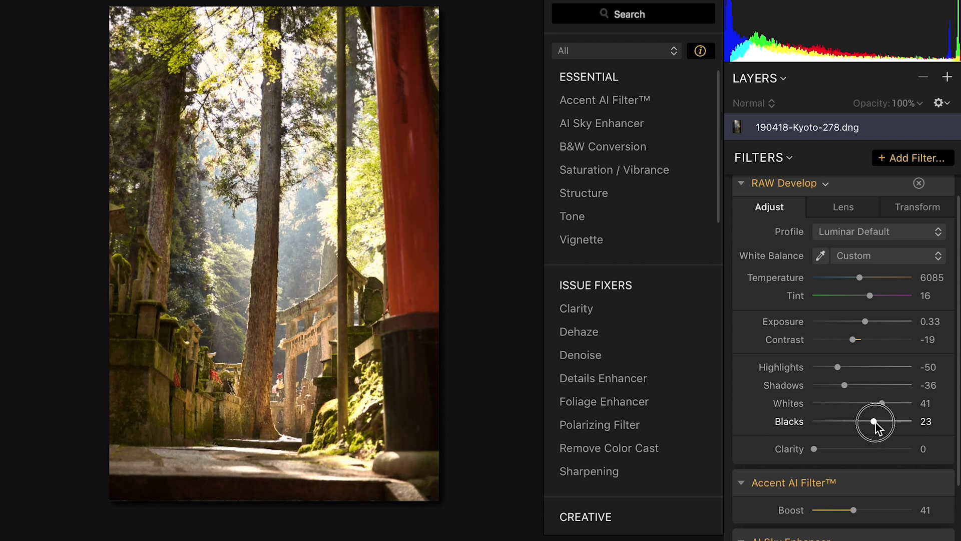
scroll(872, 423, "down", 5)
Step: Add the Dehaze filter at amount 20 and the Golden Hour filter at amount 15
scroll(613, 206, "down", 2)
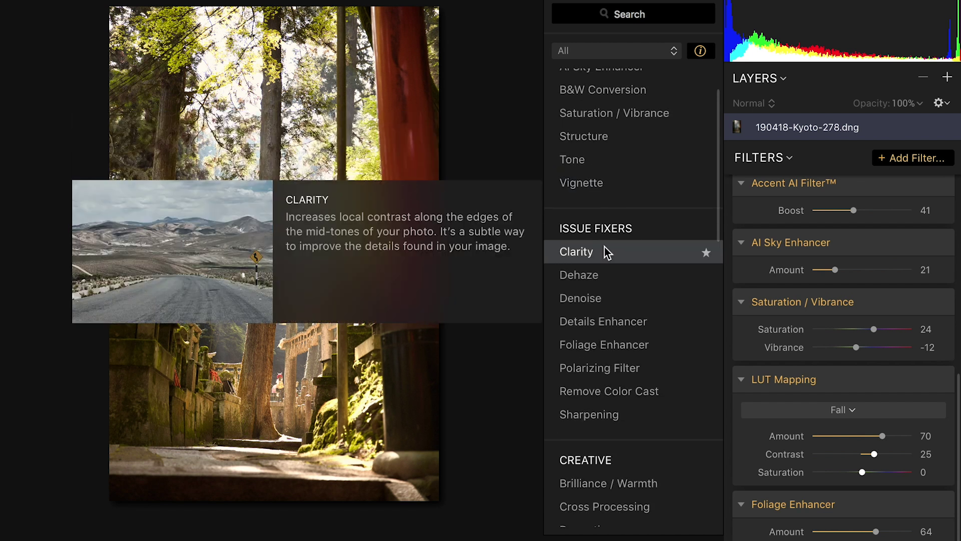
left_click(626, 275)
left_click_drag(809, 480, 825, 484)
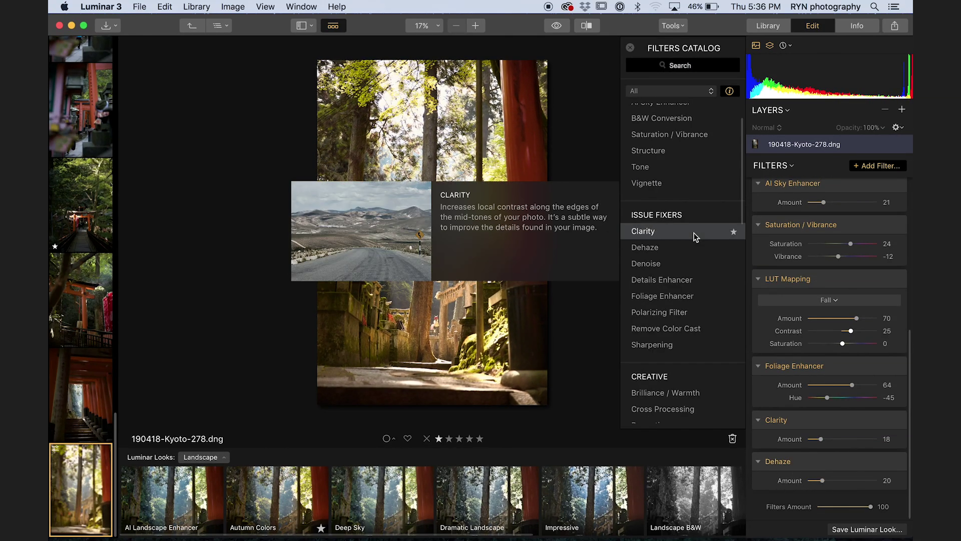
scroll(692, 238, "down", 3)
scroll(692, 238, "down", 3)
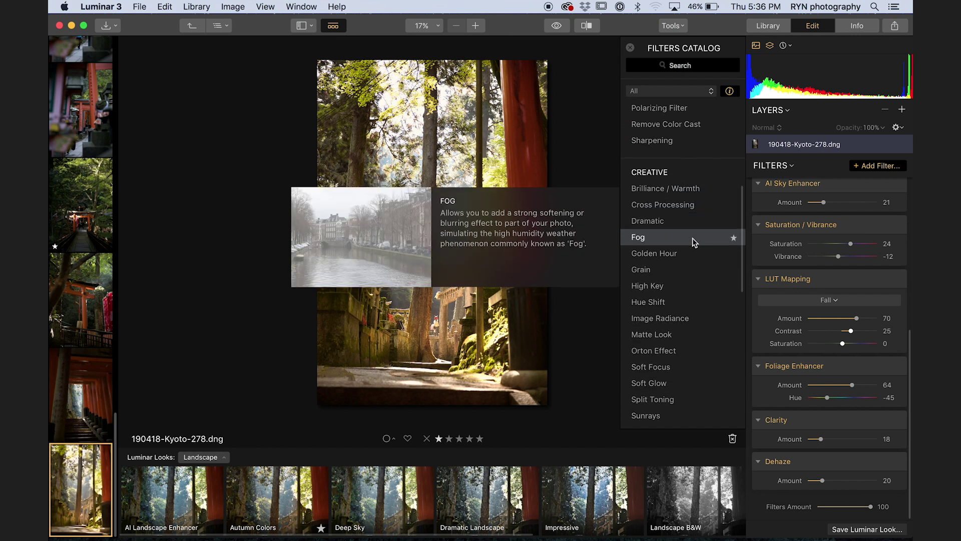
left_click(665, 255)
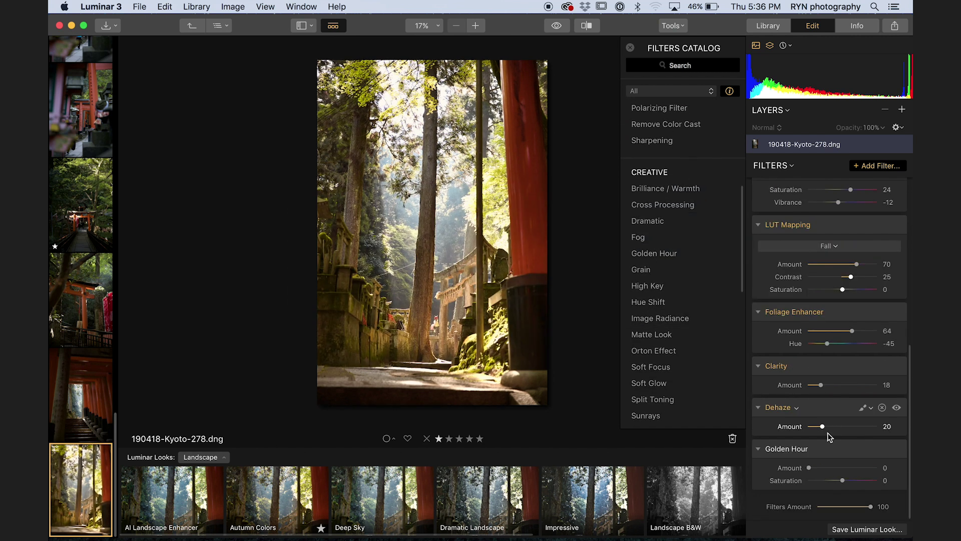
left_click_drag(821, 468, 823, 471)
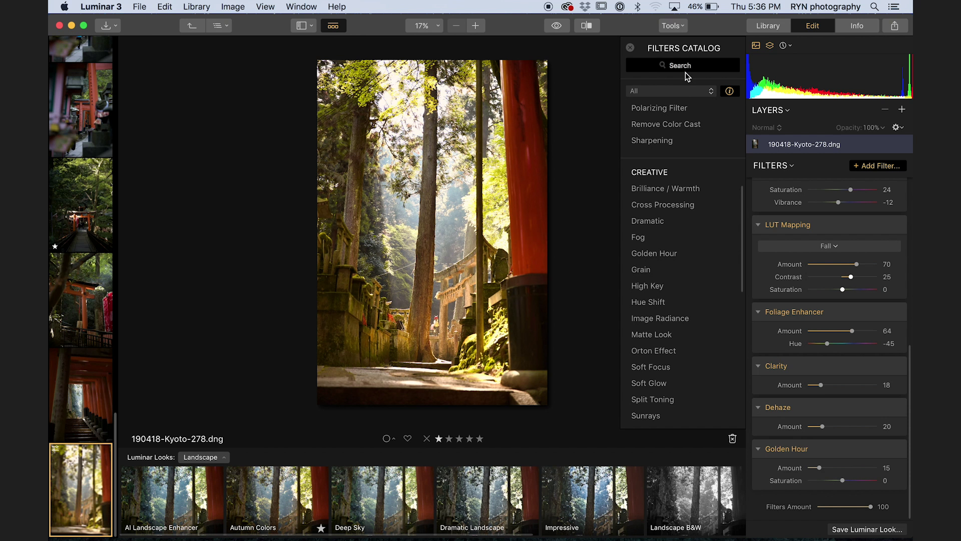
Step: Search 'sun', add Sunrays, and place the sun at X 41, Y 8 with radius 51
type("sun")
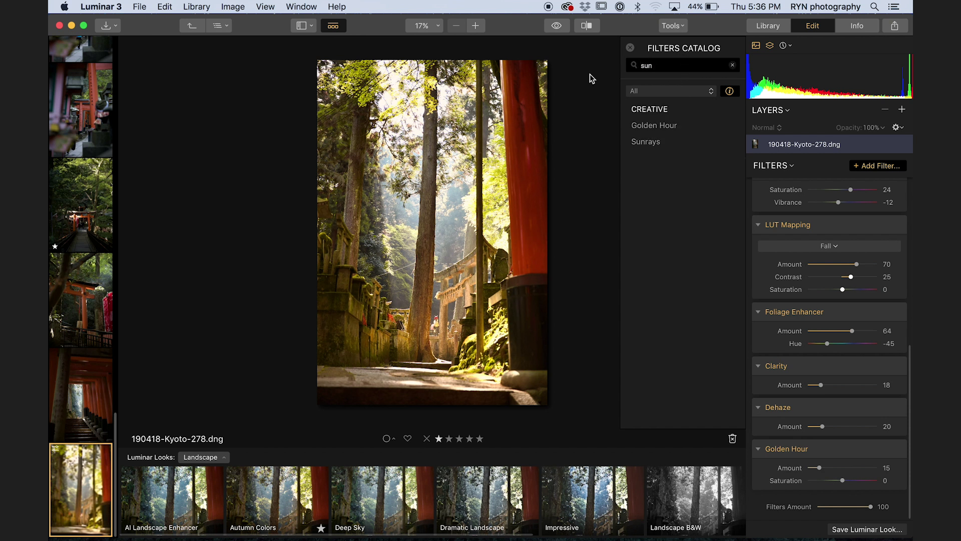
left_click(653, 144)
left_click(732, 65)
scroll(807, 448, "up", 2)
left_click_drag(836, 310, 870, 395)
left_click_drag(835, 438, 844, 442)
scroll(811, 423, "down", 3)
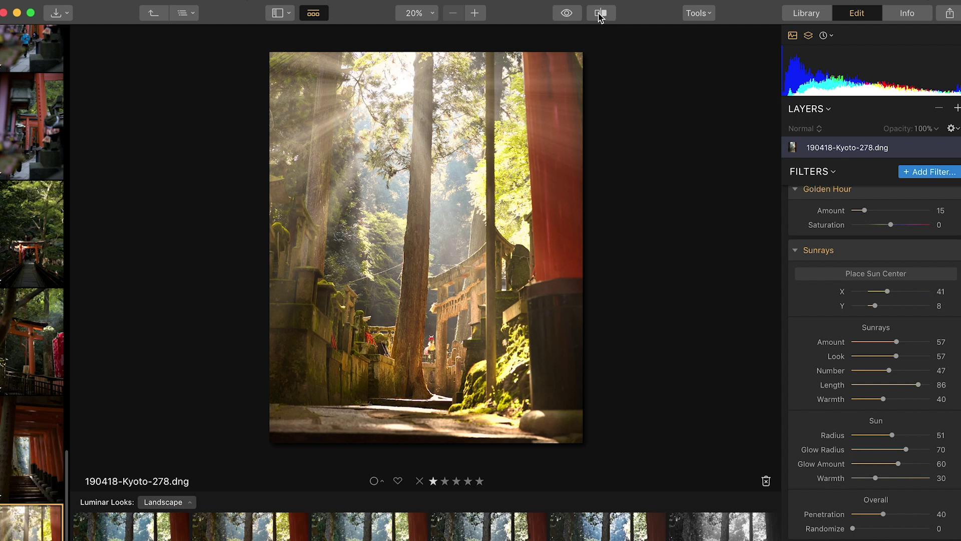
Step: Split the torii photo into before/after views to compare with the original, then open the File menu
left_click(600, 14)
left_click_drag(286, 171, 284, 229)
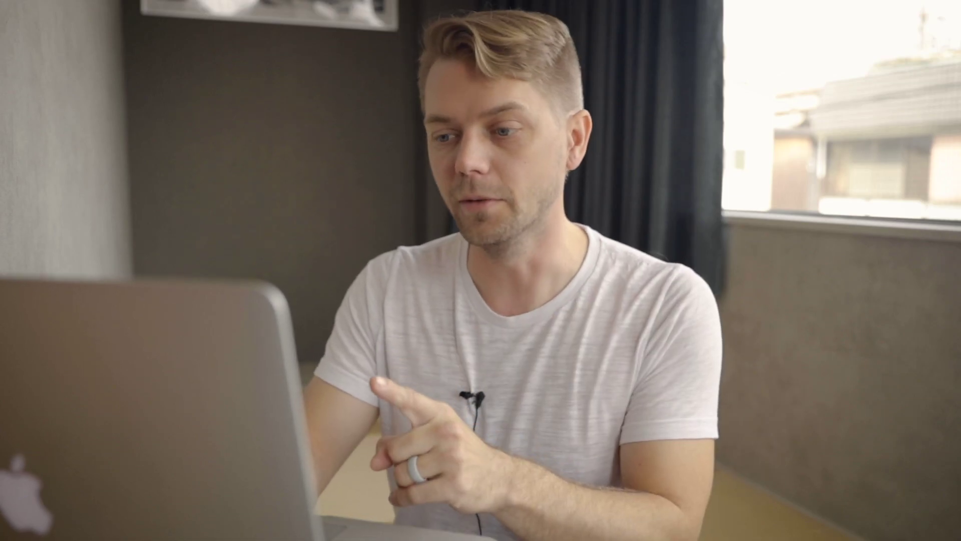
left_click(132, 9)
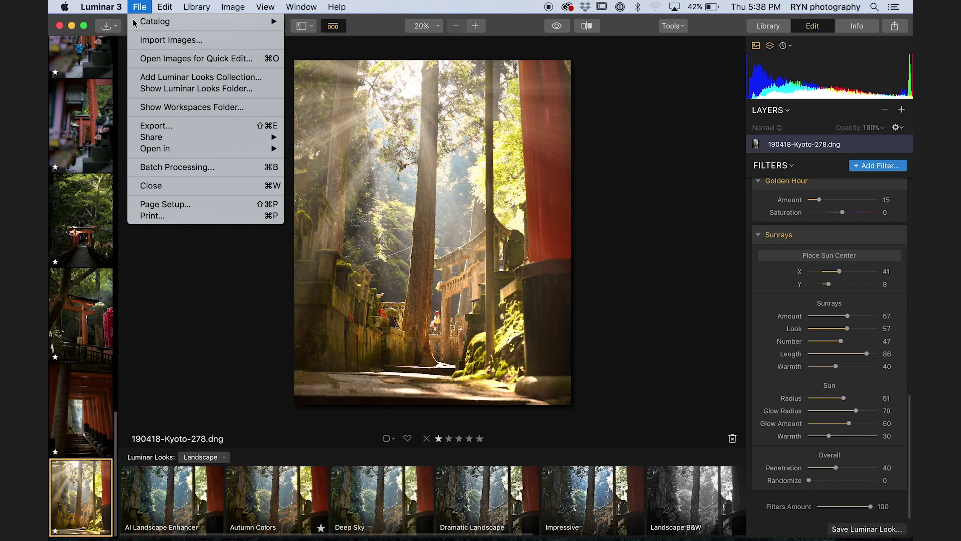
Step: Export as Photoshop file 190418-Kyoto-278, Adobe RGB, original size, into the Post folder
left_click(171, 127)
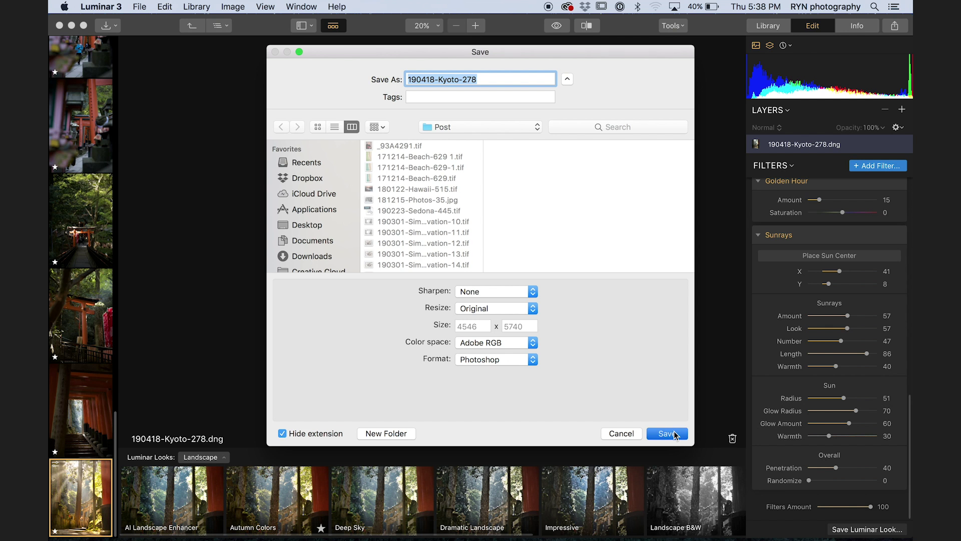
left_click(674, 433)
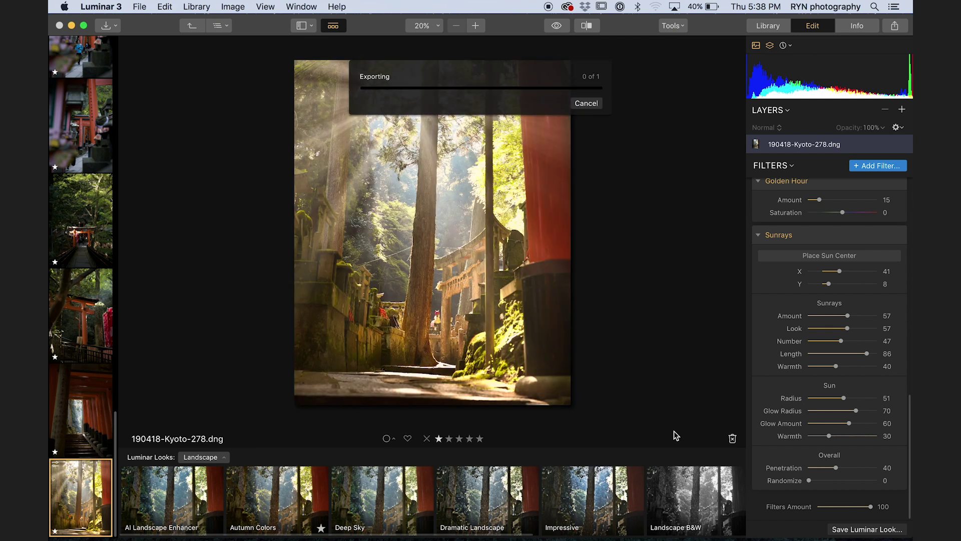